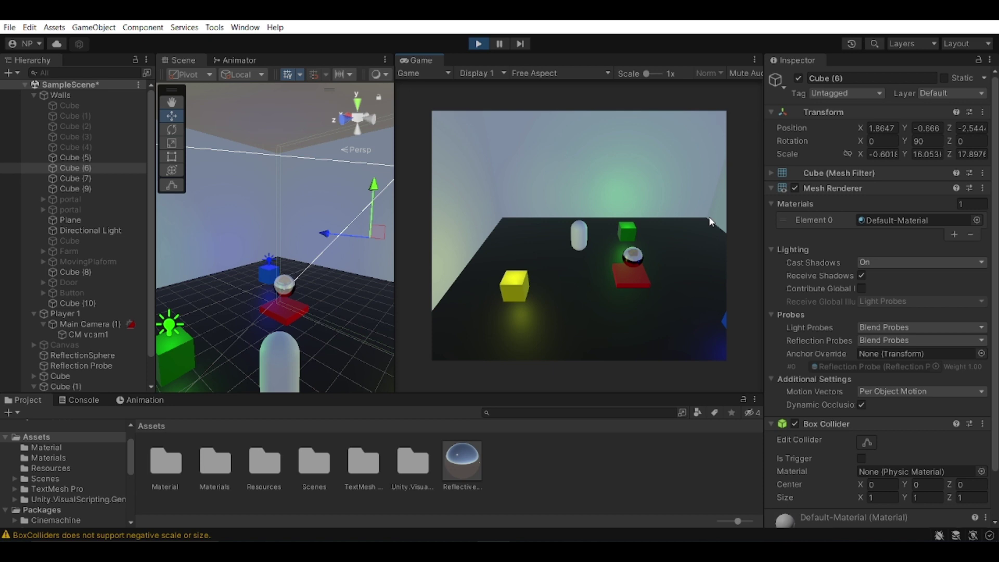
Move the capsule player around the reflective sphere in the running game to examine its live reflections, and stop play mode.
{"action": "key", "text": "s"}
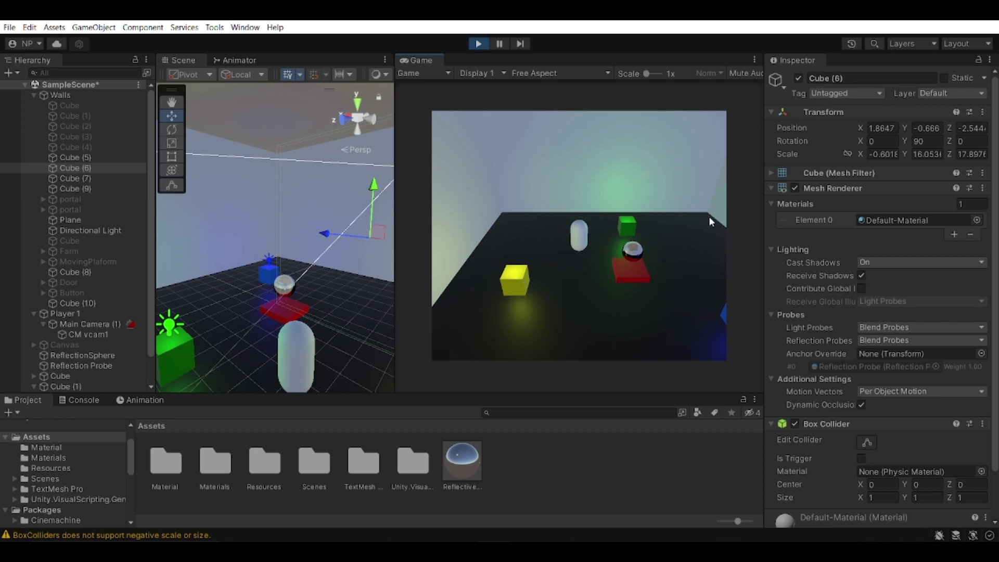
{"action": "key", "text": "d"}
{"action": "key", "text": "w"}
{"action": "right_click_drag", "start_coordinate": [333, 307], "coordinate": [560, 277]}
{"action": "left_click", "coordinate": [602, 281]}
{"action": "key", "text": "d"}
{"action": "key", "text": "s"}
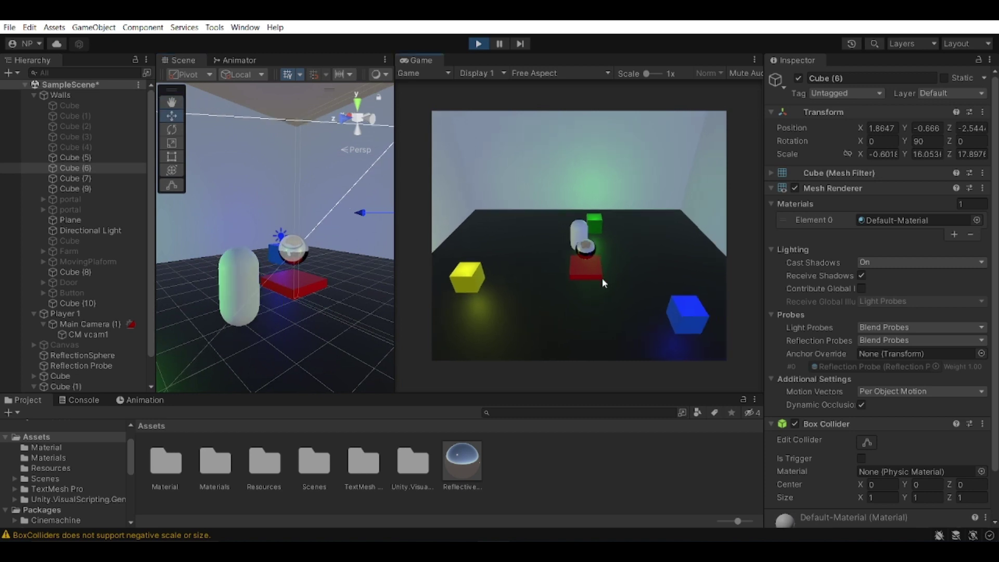
{"action": "key", "text": "a"}
{"action": "key", "text": "d"}
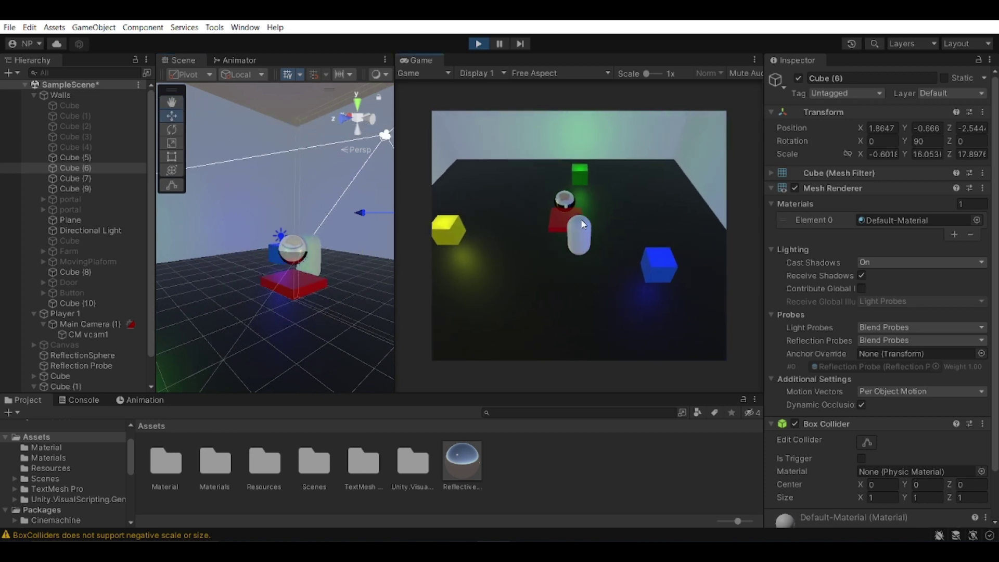
{"action": "key", "text": "w"}
{"action": "key", "text": "a"}
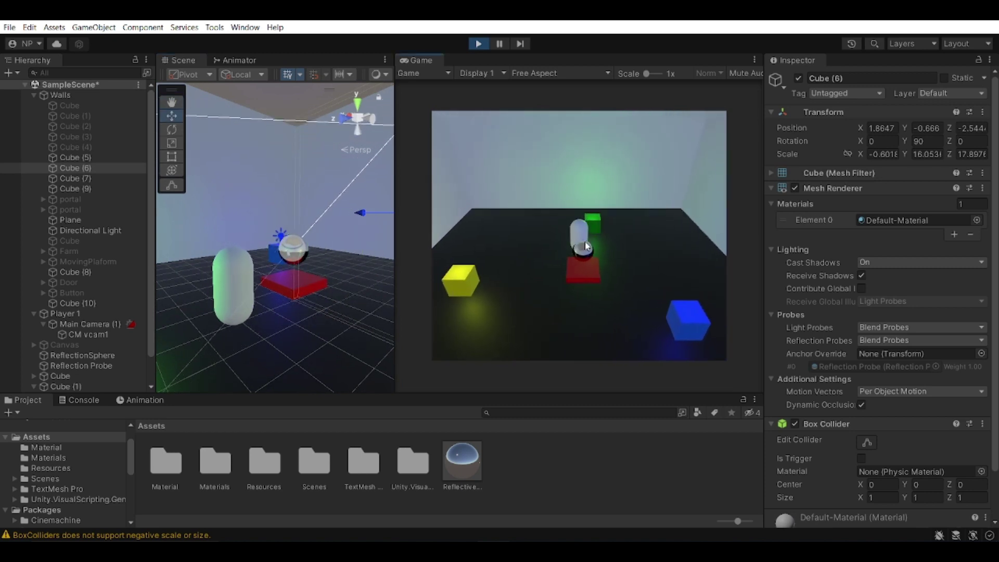
{"action": "key", "text": "s"}
{"action": "key", "text": "d"}
{"action": "key", "text": "d"}
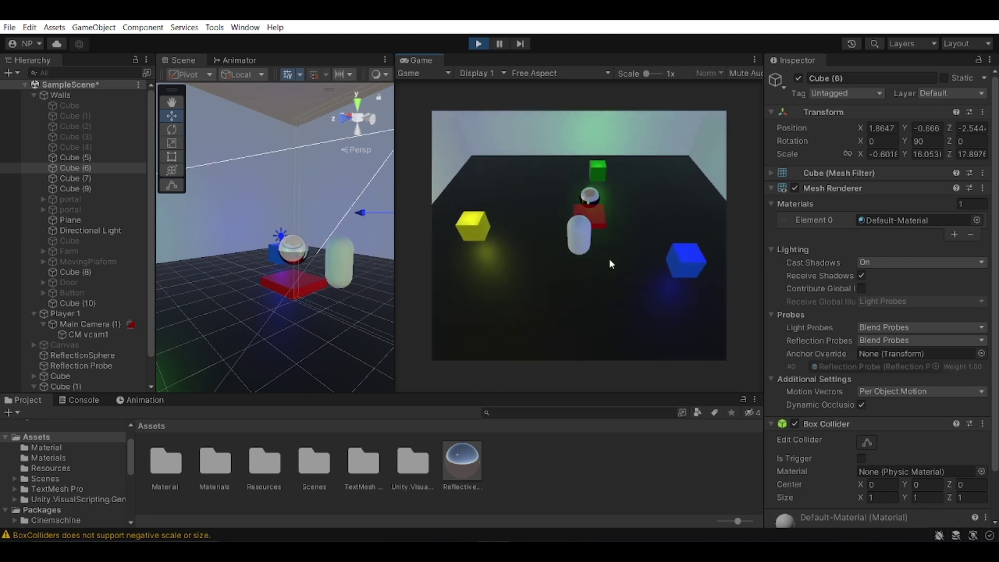
{"action": "key", "text": "w"}
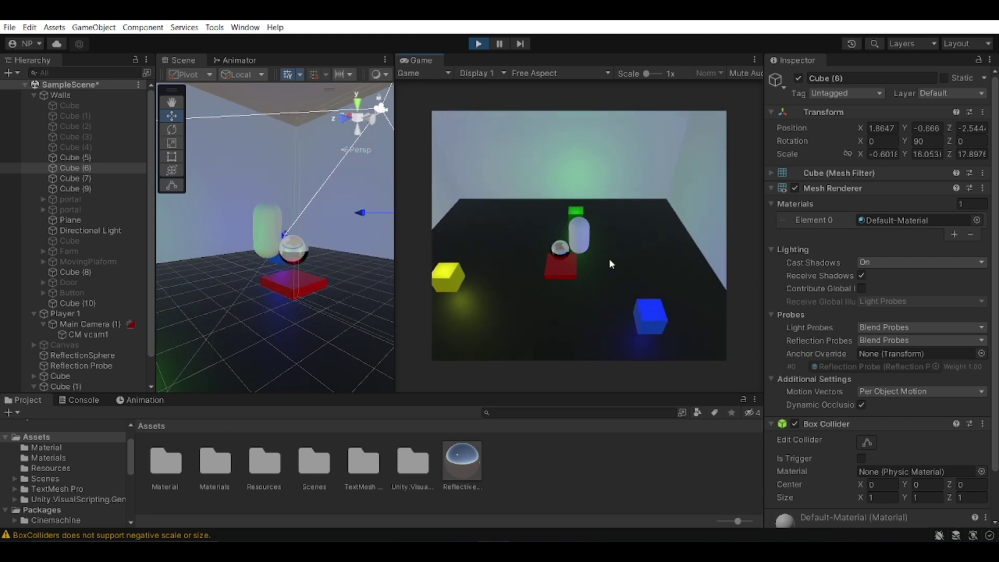
{"action": "key", "text": "a"}
{"action": "key", "text": "d"}
{"action": "key", "text": "s"}
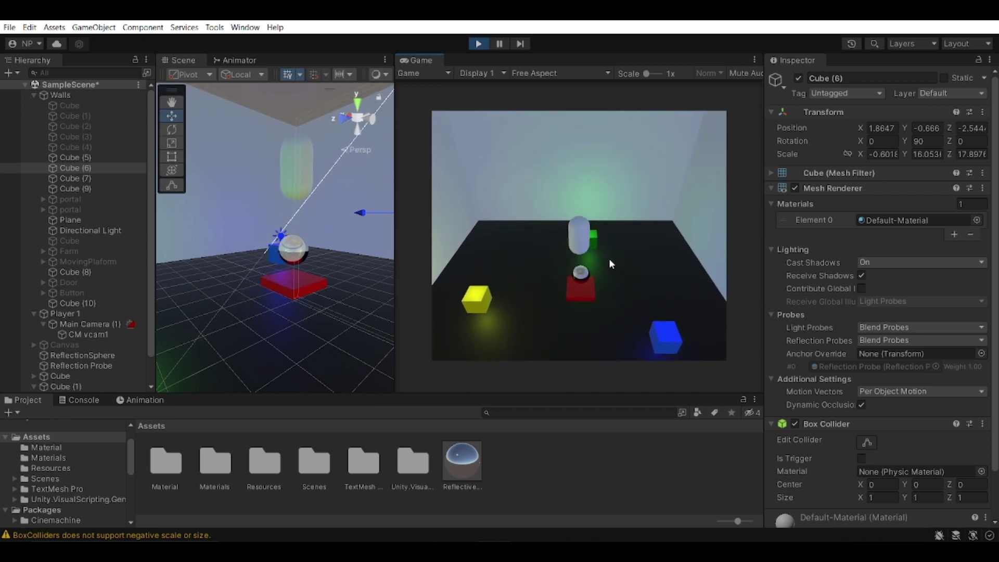
{"action": "key", "text": "a"}
{"action": "key", "text": "s"}
{"action": "key", "text": "d"}
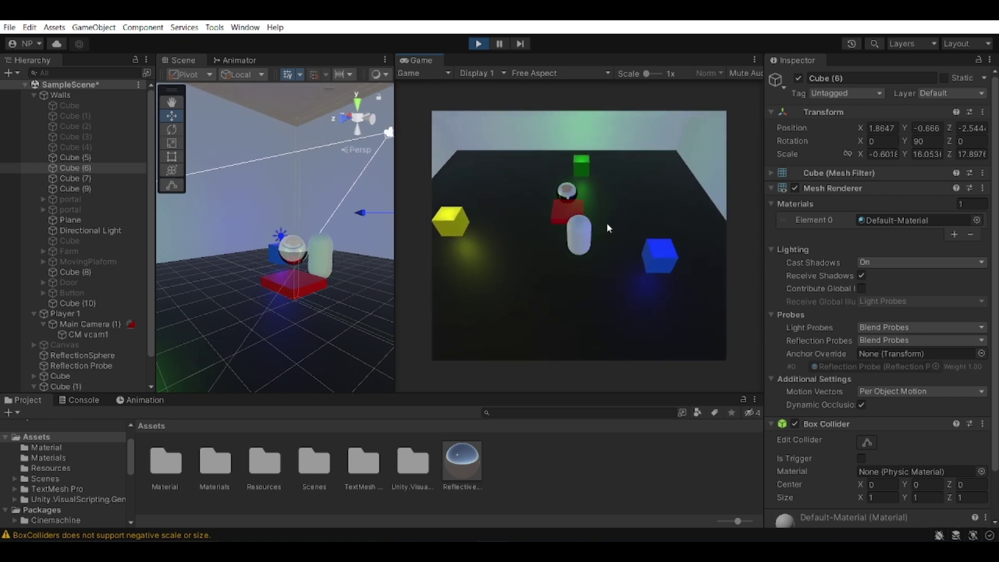
{"action": "key", "text": "w"}
{"action": "key", "text": "a"}
{"action": "key", "text": "s"}
{"action": "key", "text": "d"}
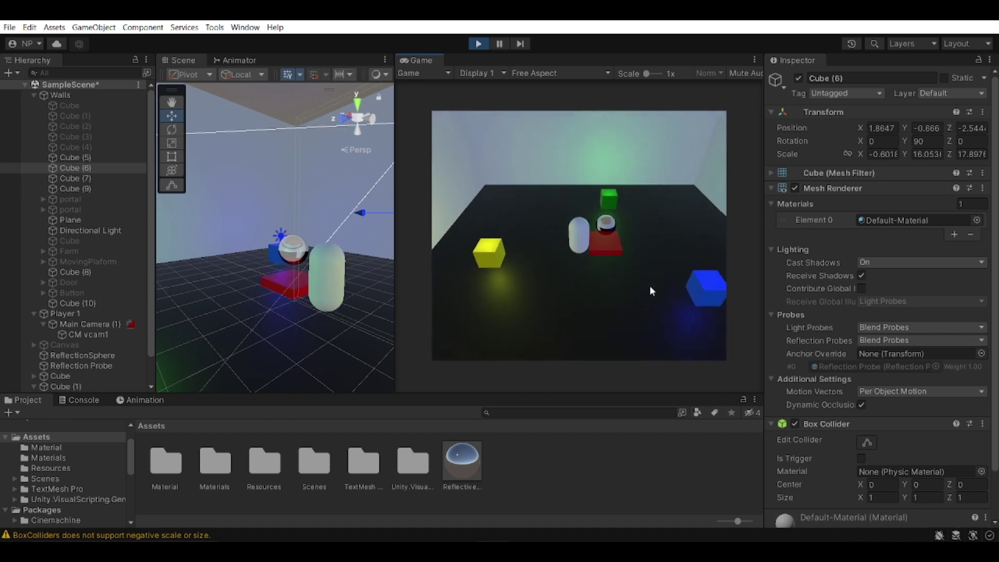
{"action": "key", "text": "s"}
{"action": "key", "text": "d"}
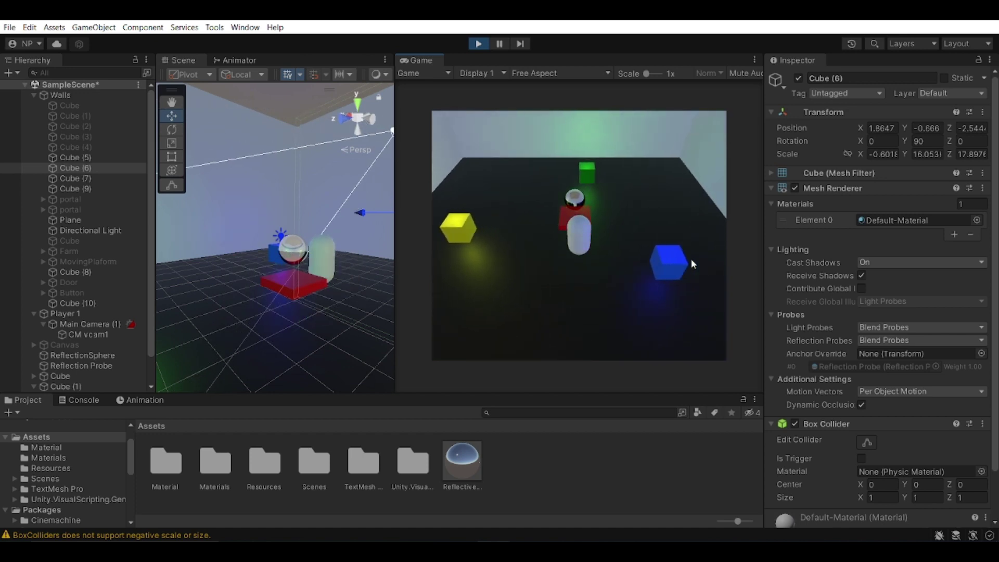
{"action": "key", "text": "w"}
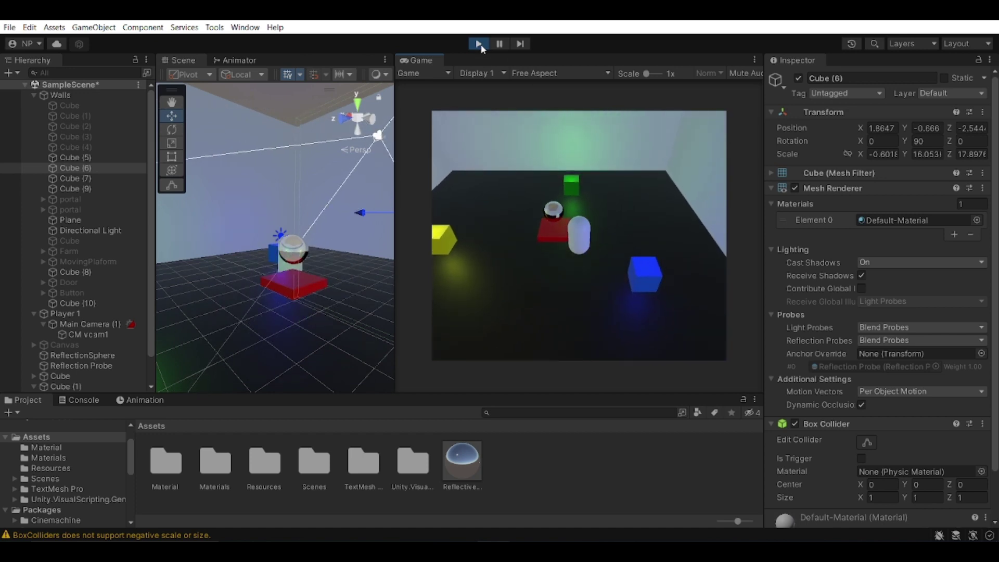
{"action": "left_click", "coordinate": [478, 44]}
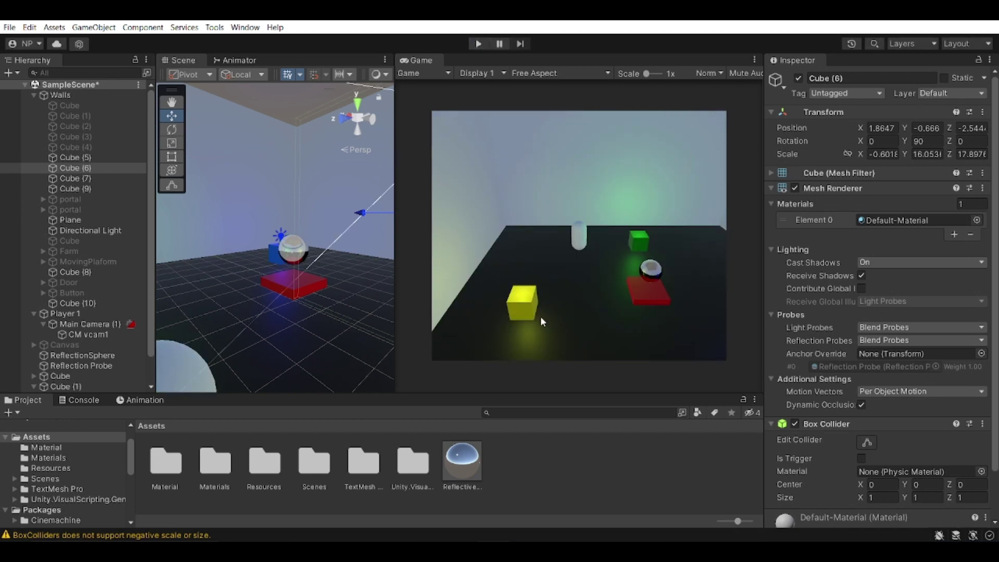
Show the asset creation options and inspect the ReflectiveMat material's Metallic and Smoothness settings.
{"action": "right_click", "coordinate": [556, 440]}
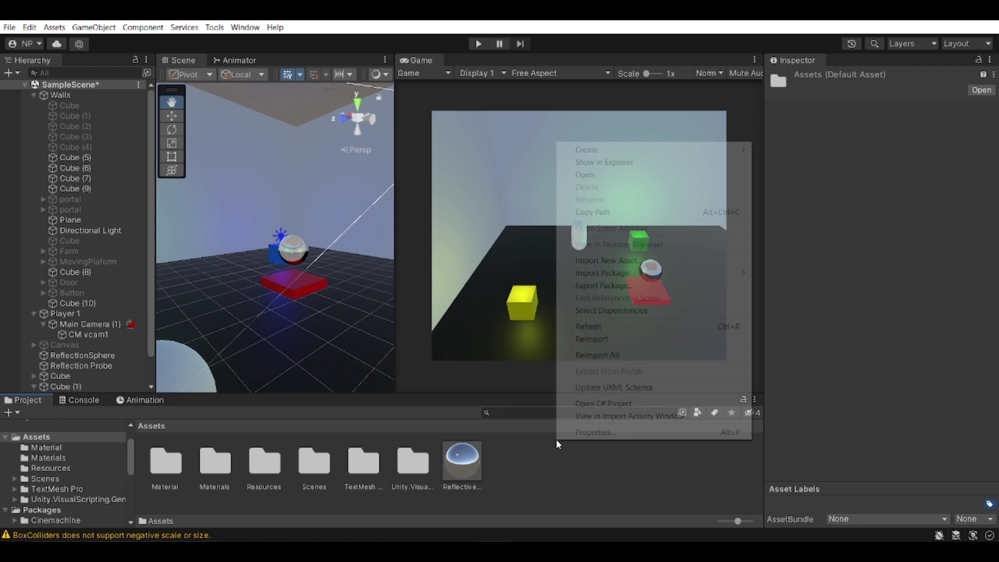
{"action": "mouse_move", "coordinate": [598, 150]}
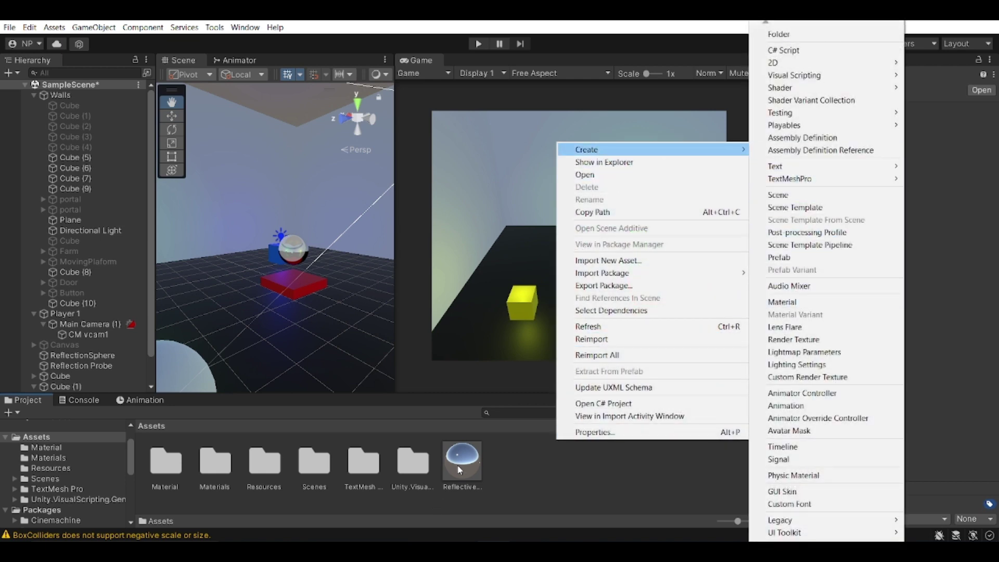
{"action": "left_click", "coordinate": [458, 468]}
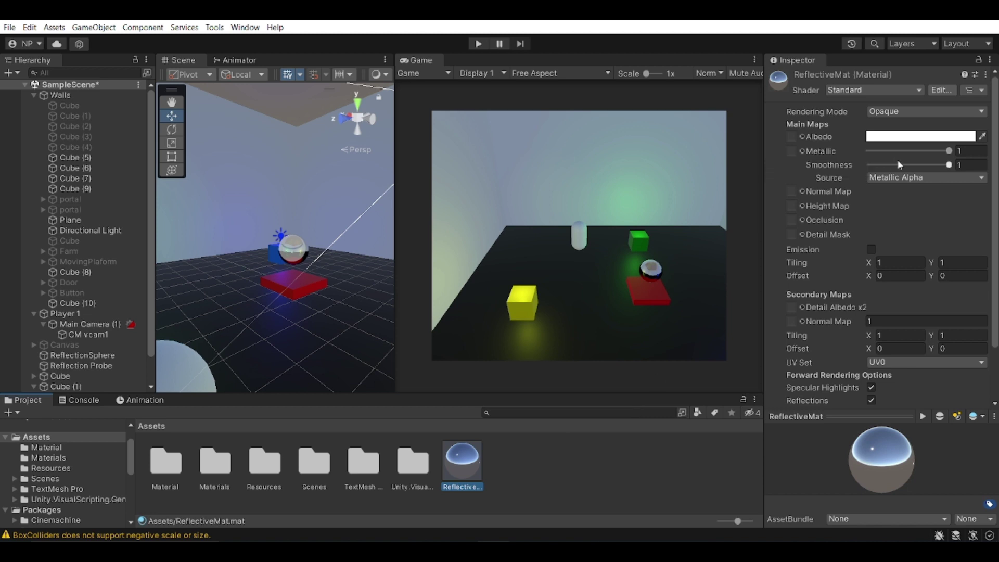
{"action": "left_click_drag", "start_coordinate": [927, 150], "coordinate": [954, 168]}
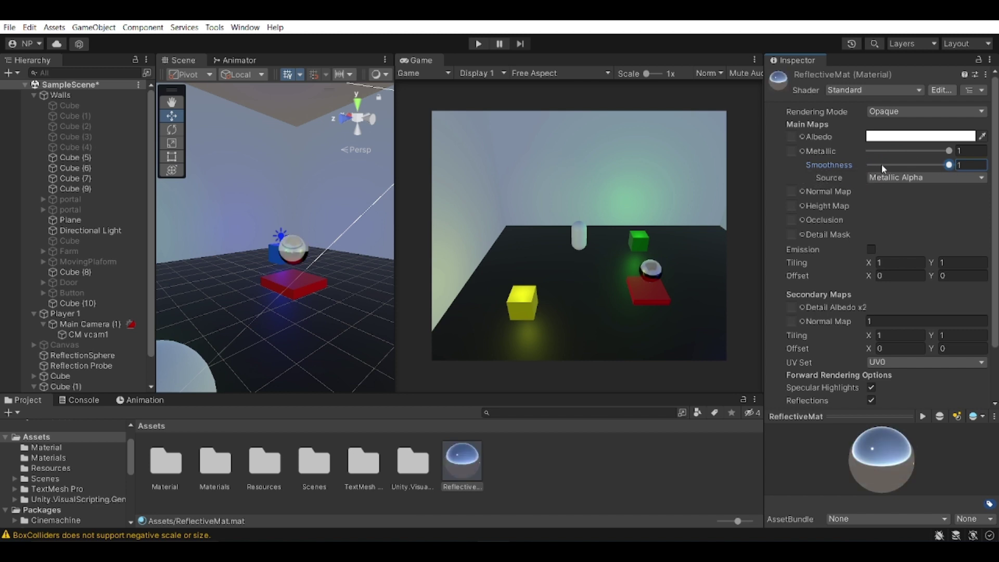
Try ReflectiveMat with Smoothness at 0, restore Smoothness to 1 and try Metallic at 0.
{"action": "left_click_drag", "start_coordinate": [881, 164], "coordinate": [814, 167]}
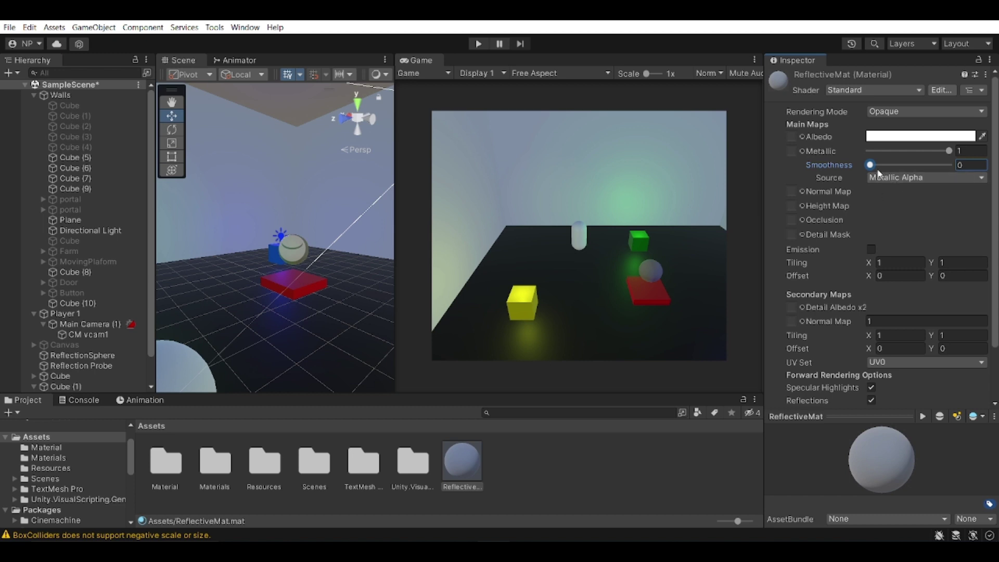
{"action": "left_click_drag", "start_coordinate": [871, 165], "coordinate": [827, 150]}
{"action": "right_click_drag", "start_coordinate": [327, 202], "coordinate": [333, 201]}
{"action": "key", "text": "w"}
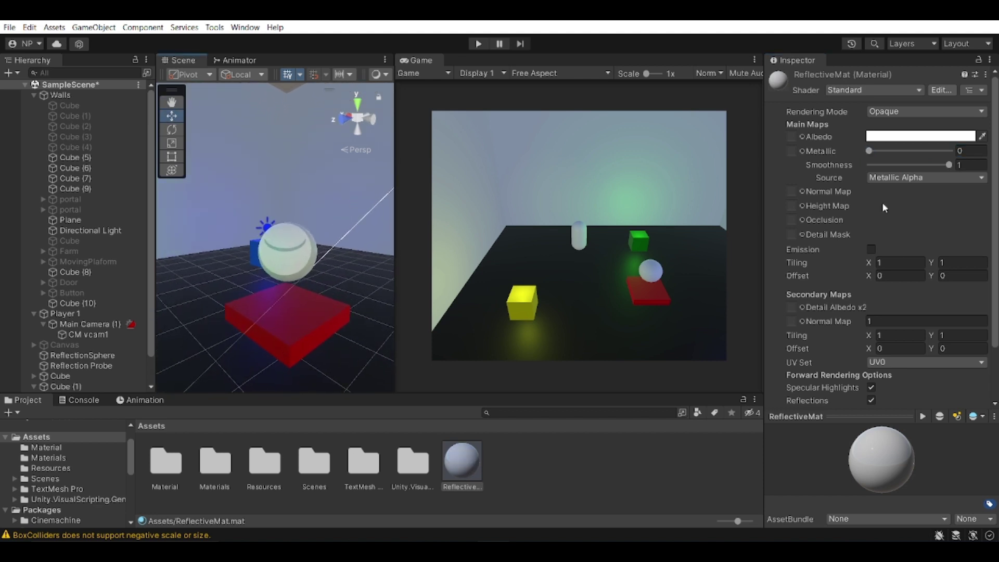
Set ReflectiveMat's Metallic value to 1 and view the reflective sphere up close.
{"action": "left_click_drag", "start_coordinate": [872, 150], "coordinate": [949, 159]}
{"action": "key", "text": "w"}
{"action": "right_click_drag", "start_coordinate": [376, 218], "coordinate": [328, 242]}
{"action": "key", "text": "d"}
{"action": "key", "text": "a"}
{"action": "key", "text": "s"}
{"action": "scroll", "coordinate": [102, 332], "scroll_direction": "down", "scroll_amount": 2}
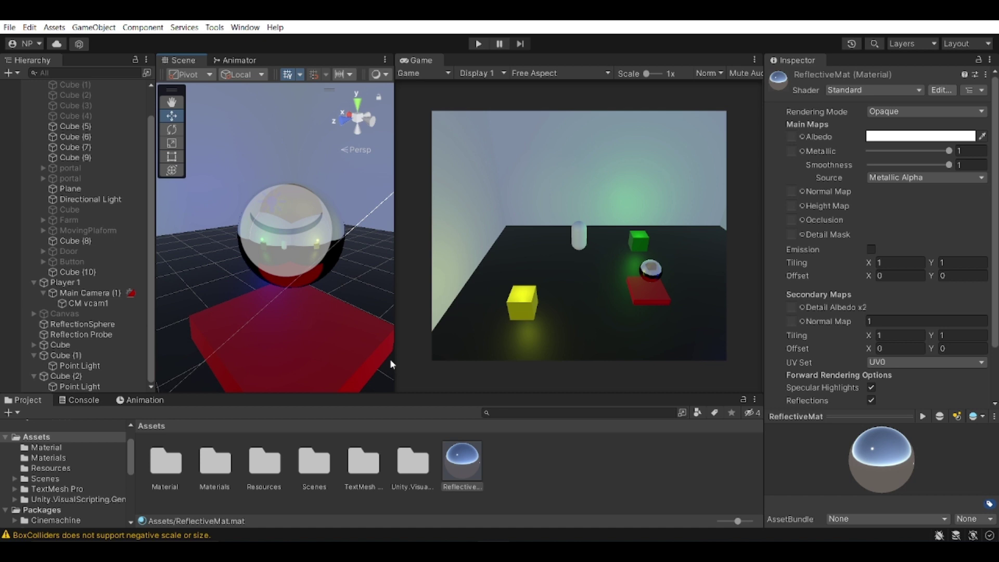
Select the ReflectionSphere in the scene and inspect it from another angle.
{"action": "left_click", "coordinate": [319, 275]}
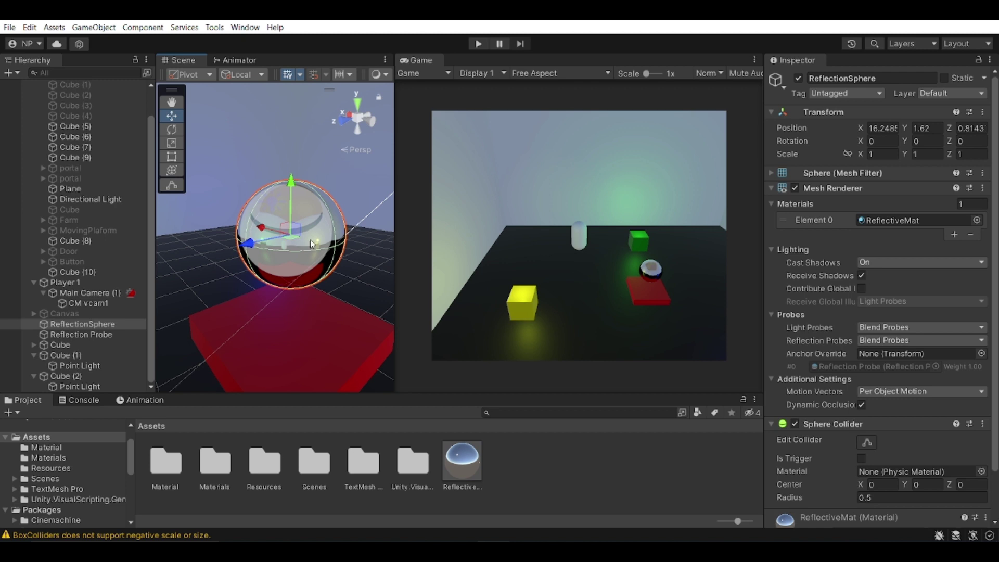
{"action": "left_click_drag", "start_coordinate": [310, 240], "coordinate": [104, 299], "text": "alt"}
{"action": "scroll", "coordinate": [69, 120], "scroll_direction": "up", "scroll_amount": 3}
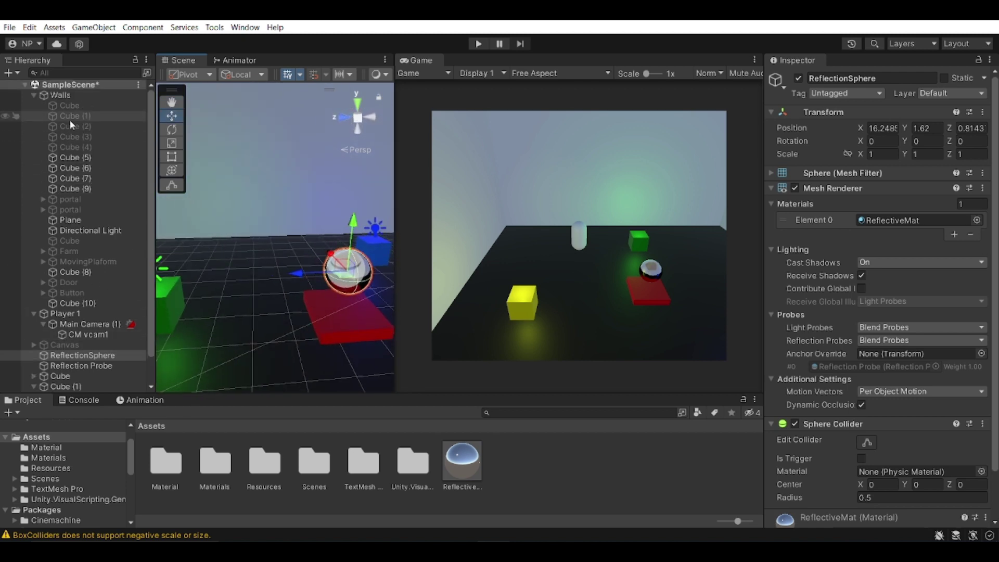
Collapse the Walls group and examine the Reflection Probe object's settings.
{"action": "left_click", "coordinate": [35, 95]}
{"action": "left_click", "coordinate": [86, 157]}
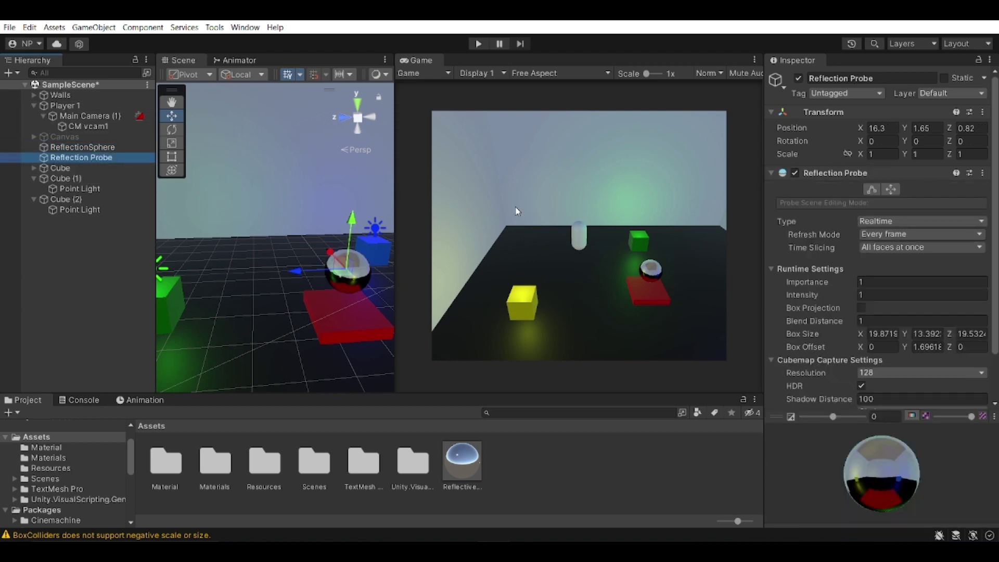
{"action": "scroll", "coordinate": [885, 228], "scroll_direction": "down", "scroll_amount": 5}
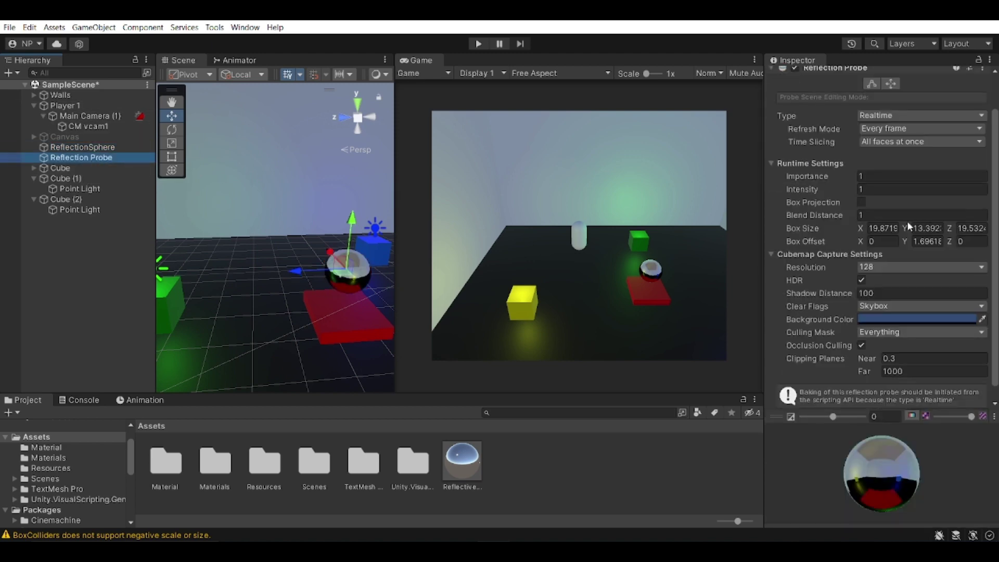
Show the Light creation options that include Reflection Probe, and dismiss them without adding an object.
{"action": "right_click", "coordinate": [40, 242]}
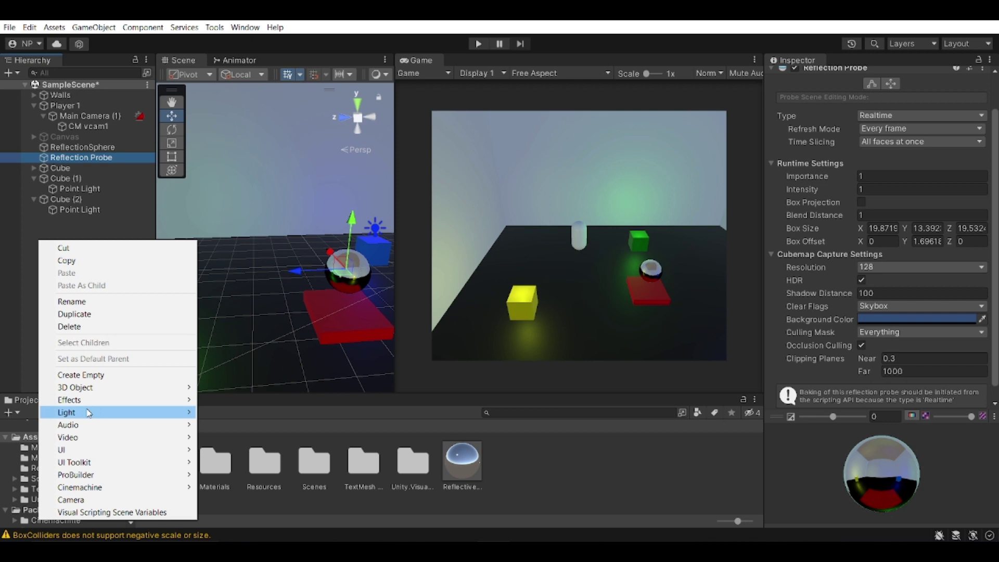
{"action": "mouse_move", "coordinate": [86, 417]}
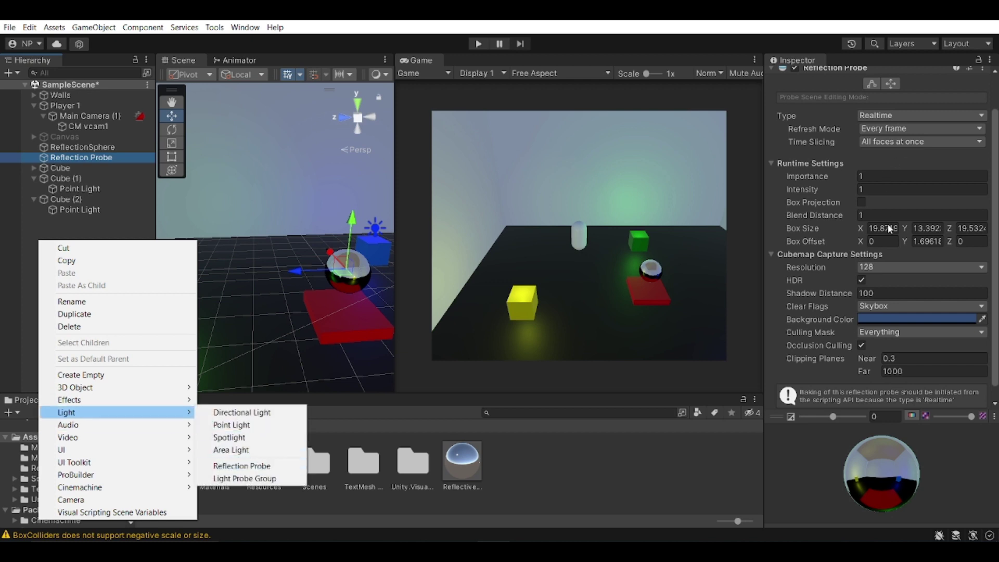
{"action": "left_click", "coordinate": [794, 356]}
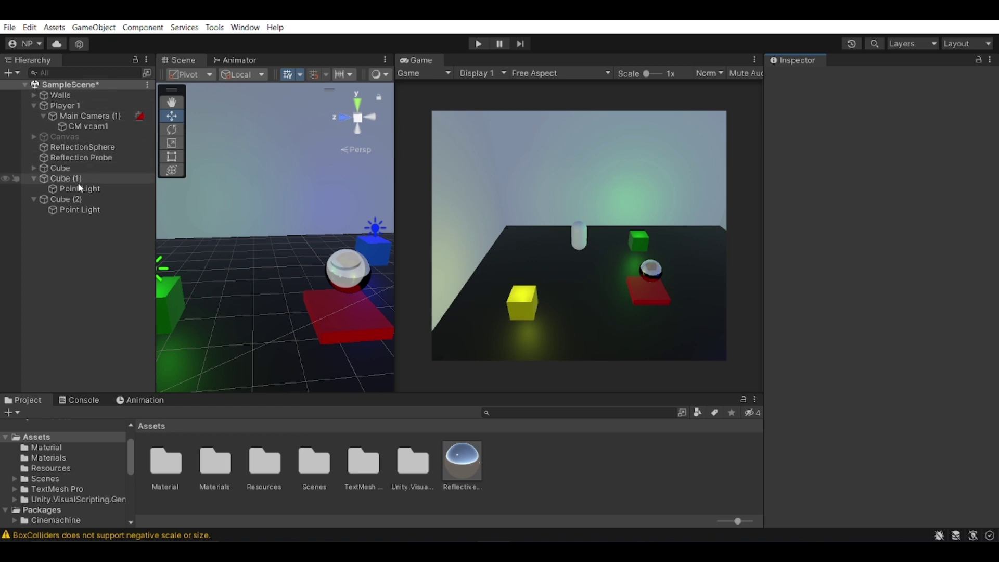
Reselect the Reflection Probe, review its component settings and collapse its Transform component.
{"action": "left_click", "coordinate": [70, 157]}
{"action": "scroll", "coordinate": [853, 264], "scroll_direction": "down", "scroll_amount": 5}
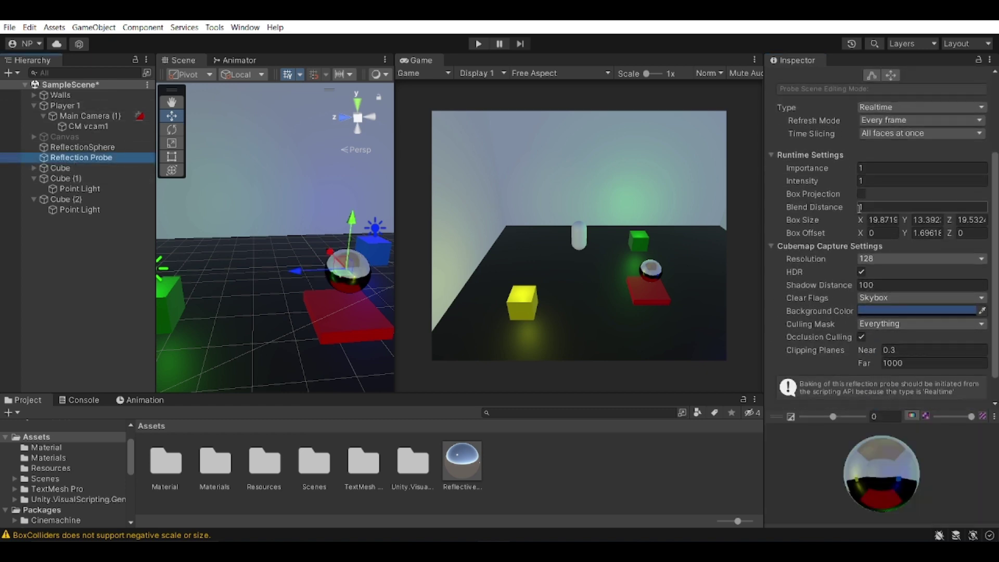
{"action": "scroll", "coordinate": [832, 234], "scroll_direction": "up", "scroll_amount": 6}
{"action": "left_click", "coordinate": [772, 173]}
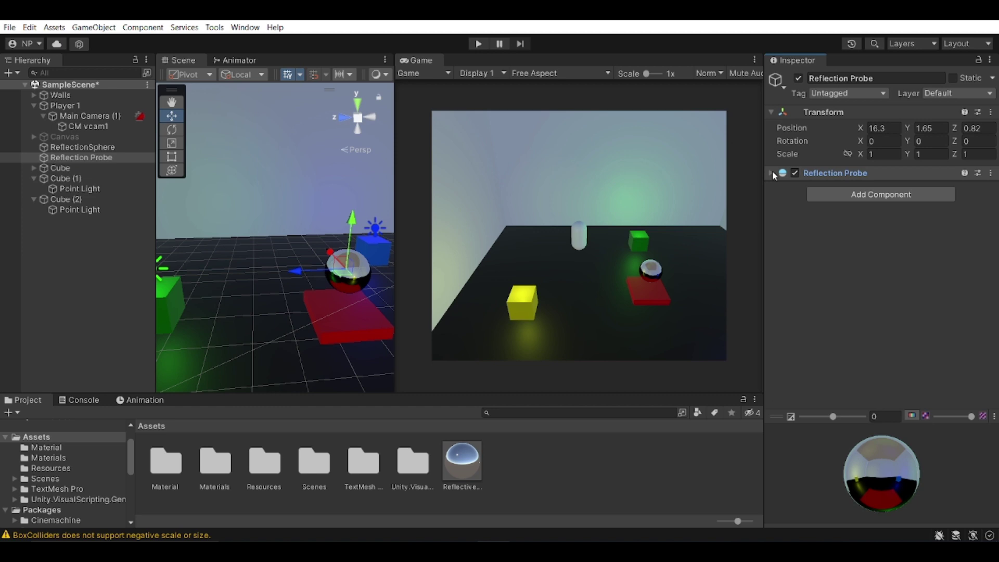
{"action": "left_click", "coordinate": [772, 173]}
{"action": "left_click", "coordinate": [771, 113]}
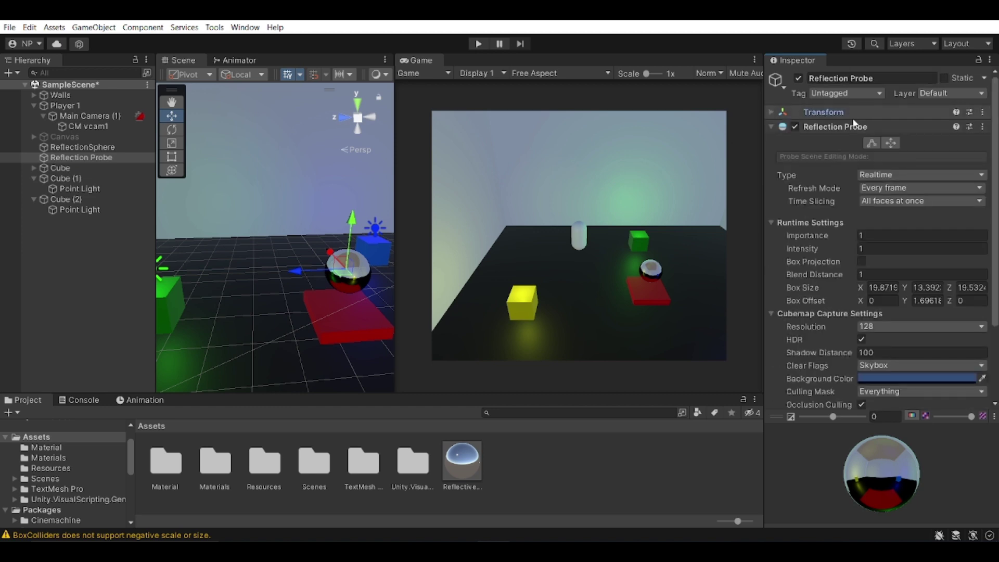
Turn on the Reflection Probe's bounds editing mode, examine its box around the room from outside, and turn the mode off.
{"action": "key", "text": "s"}
{"action": "right_click_drag", "start_coordinate": [333, 208], "coordinate": [413, 184]}
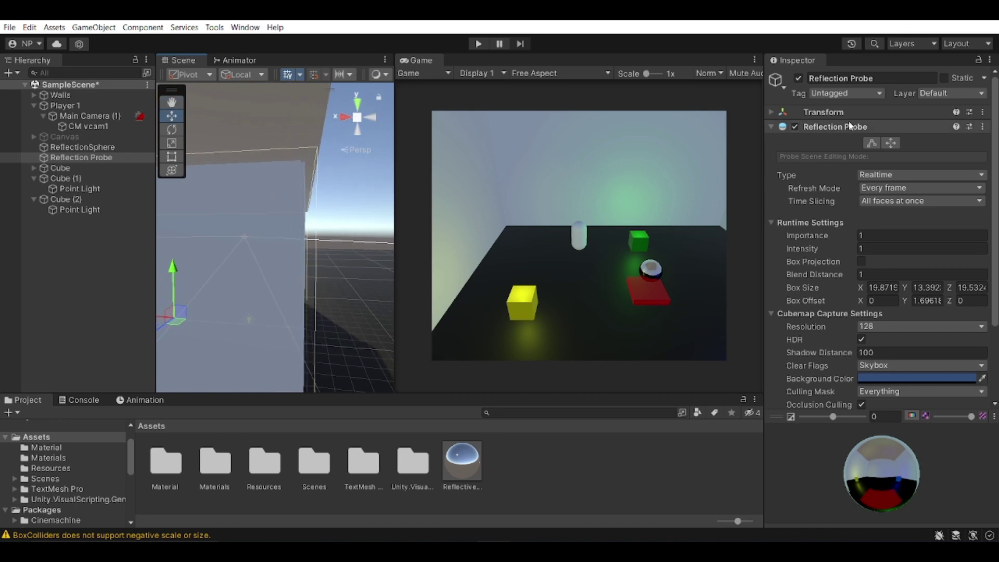
{"action": "left_click", "coordinate": [871, 144]}
{"action": "right_click_drag", "start_coordinate": [234, 260], "coordinate": [659, 287]}
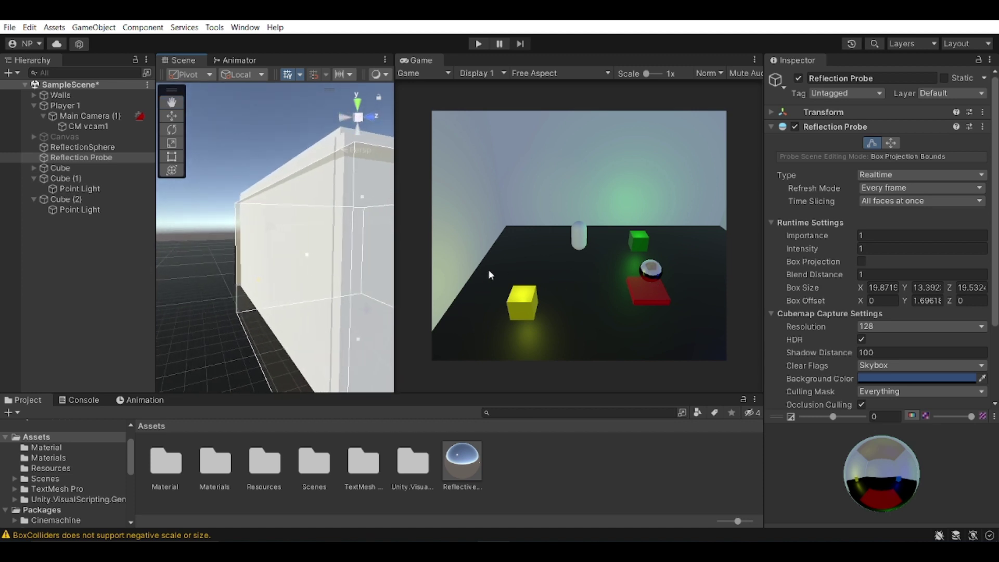
{"action": "left_click_drag", "start_coordinate": [307, 249], "coordinate": [287, 247], "text": "alt"}
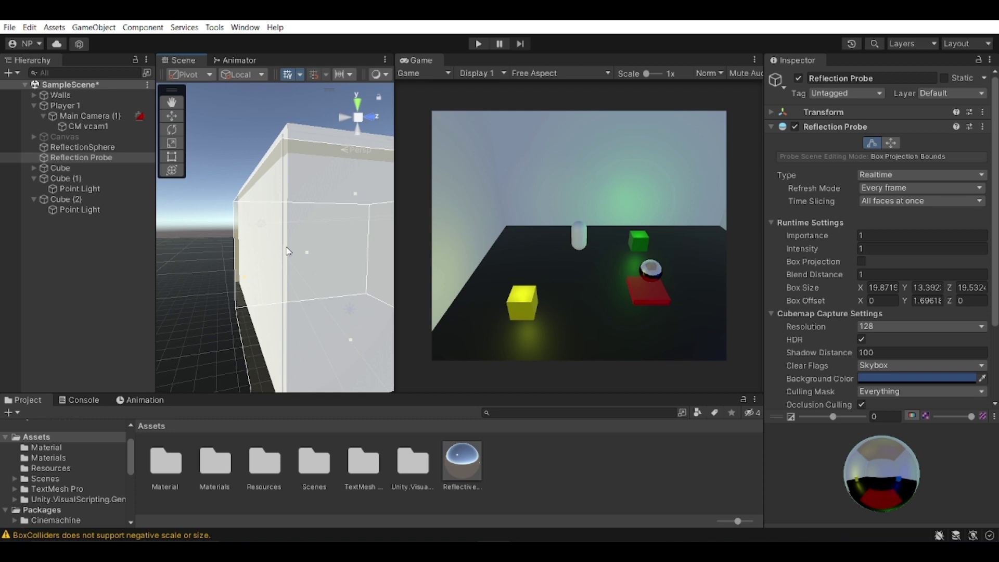
{"action": "right_click_drag", "start_coordinate": [288, 251], "coordinate": [395, 309]}
{"action": "left_click", "coordinate": [874, 142]}
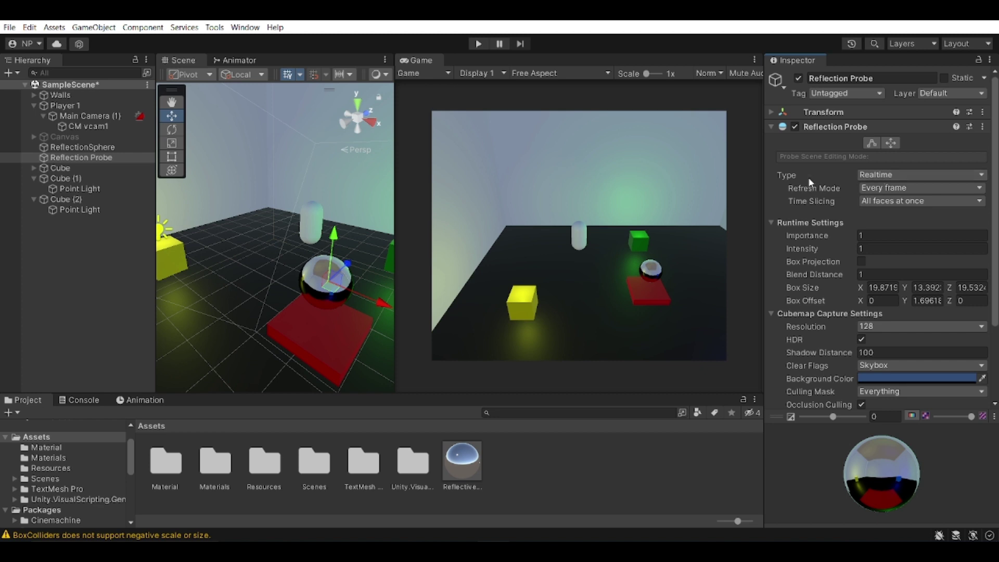
Show the Reflection Probe's Type options, keep Realtime, and view the sphere from another angle.
{"action": "left_click", "coordinate": [885, 176]}
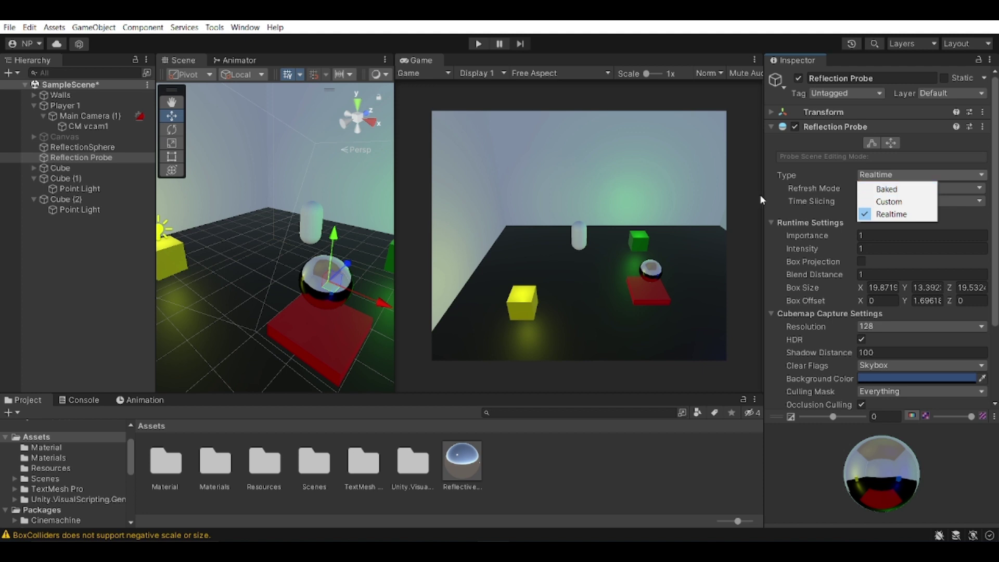
{"action": "left_click_drag", "start_coordinate": [364, 261], "coordinate": [327, 257], "text": "alt"}
{"action": "left_click_drag", "start_coordinate": [429, 259], "coordinate": [442, 259], "text": "alt"}
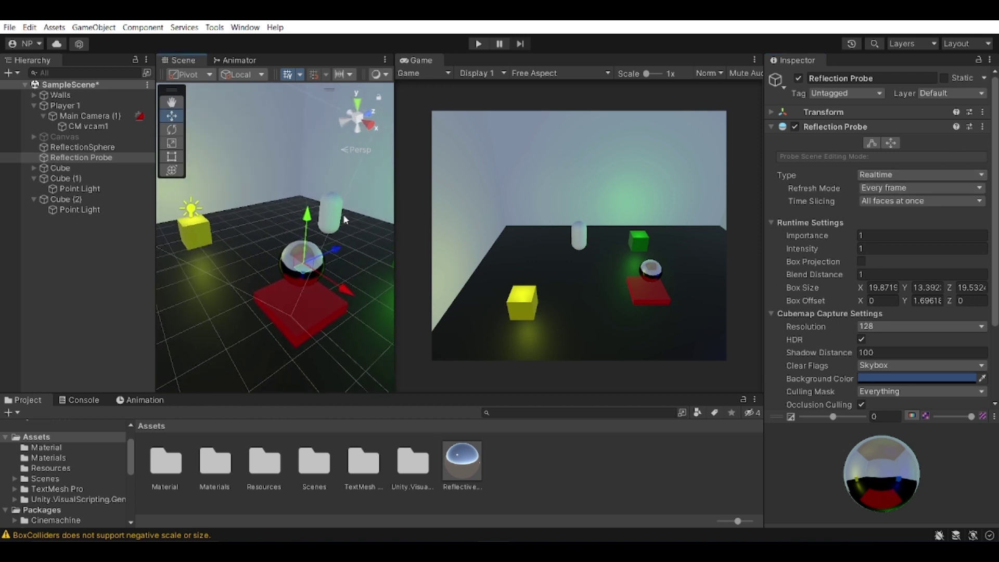
Show the Reflection Probe's Type, Refresh Mode and Time Slicing options, keeping Realtime, Every frame and All faces at once.
{"action": "left_click", "coordinate": [942, 178]}
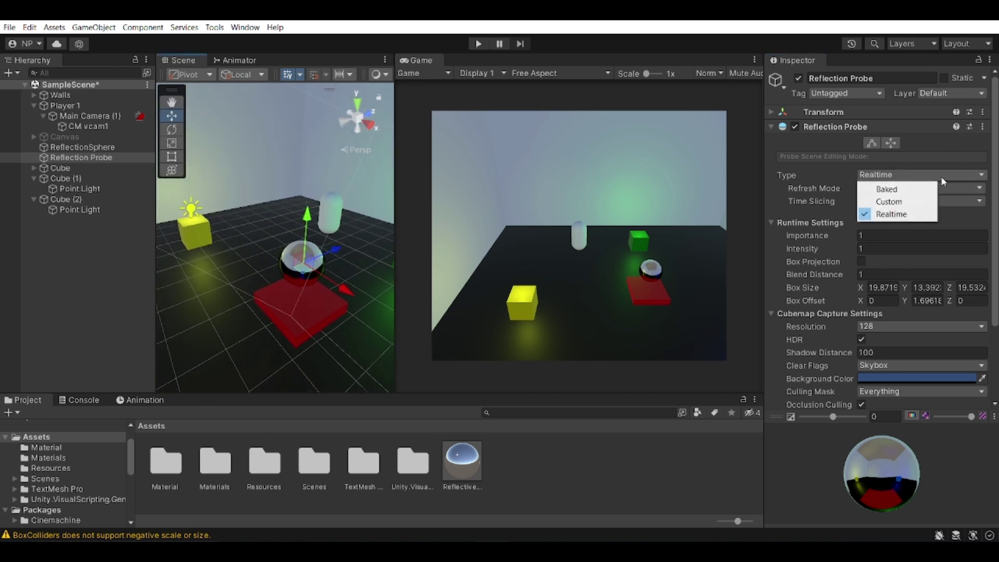
{"action": "left_click", "coordinate": [969, 208]}
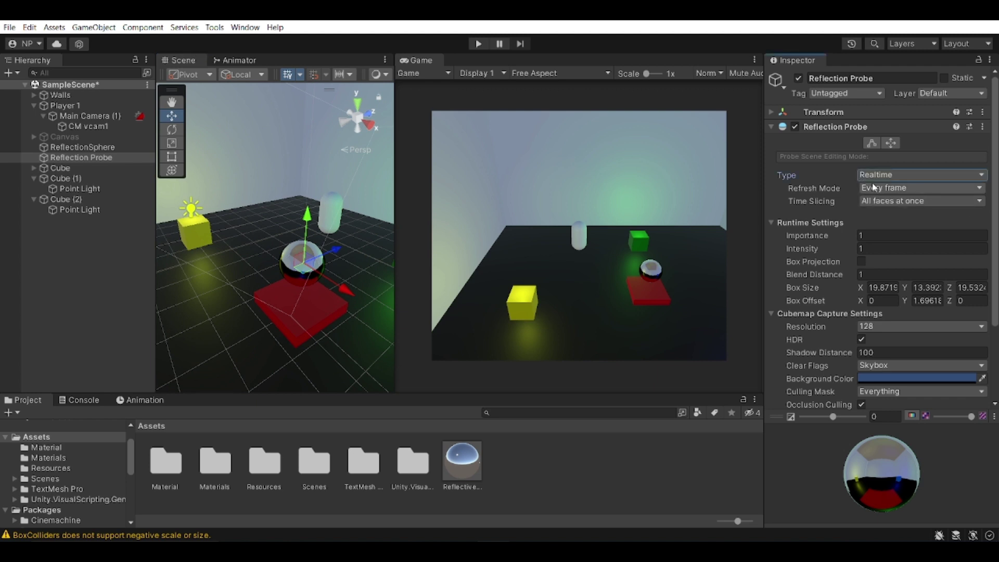
{"action": "left_click", "coordinate": [890, 188]}
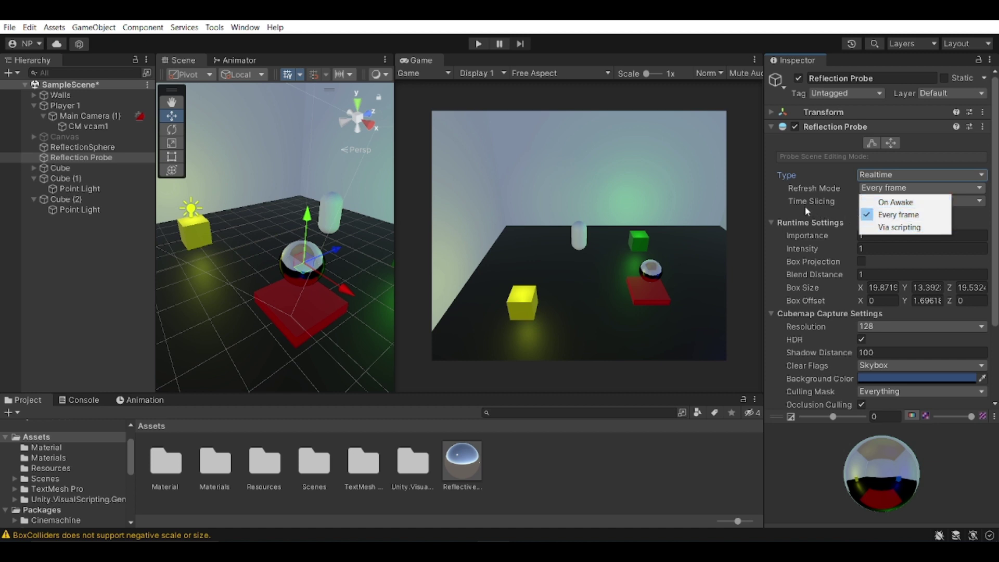
{"action": "left_click", "coordinate": [768, 202]}
{"action": "left_click", "coordinate": [957, 202]}
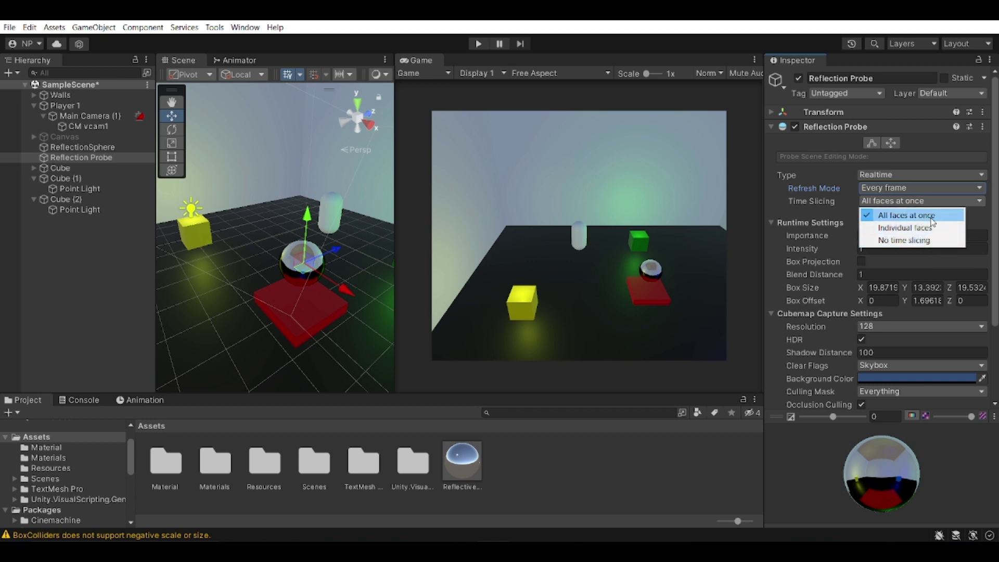
{"action": "left_click", "coordinate": [905, 215]}
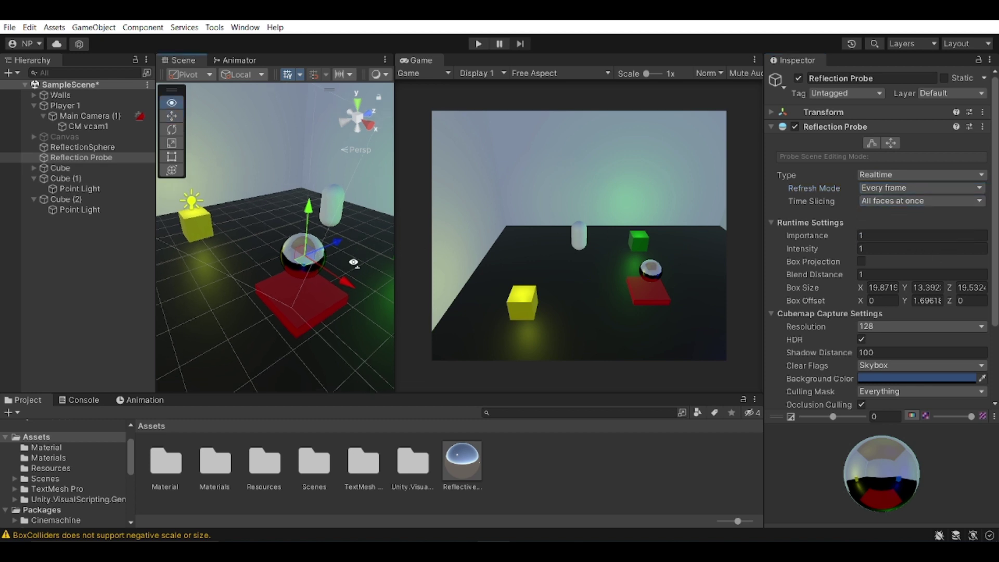
Review the Reflection Probe's Runtime Settings and Cubemap Capture Settings, and view the room from outside and inside.
{"action": "left_click_drag", "start_coordinate": [304, 257], "coordinate": [274, 240], "text": "alt"}
{"action": "scroll", "coordinate": [961, 334], "scroll_direction": "down", "scroll_amount": 3}
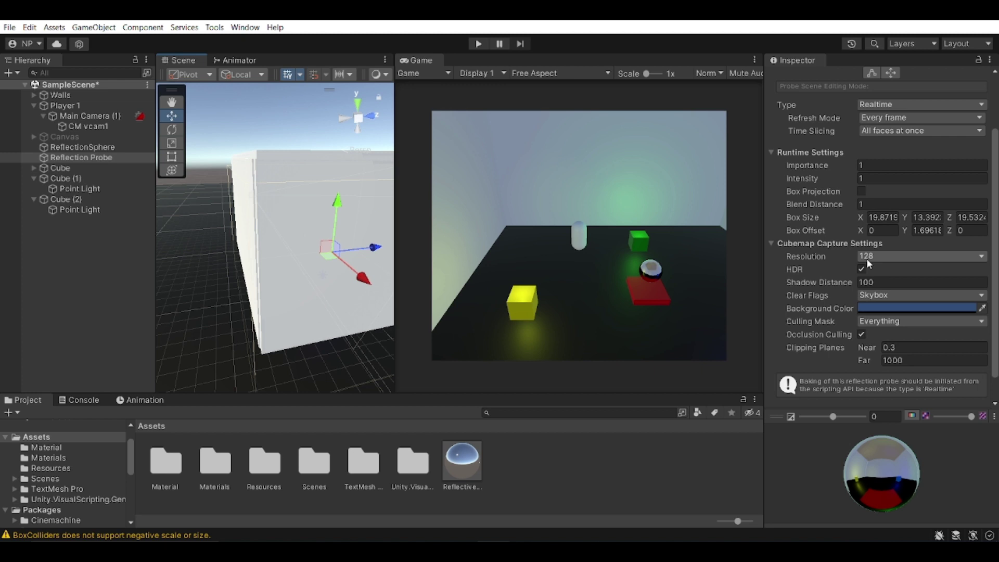
{"action": "key", "text": "q"}
{"action": "right_click_drag", "start_coordinate": [333, 278], "coordinate": [823, 294]}
{"action": "key", "text": "w"}
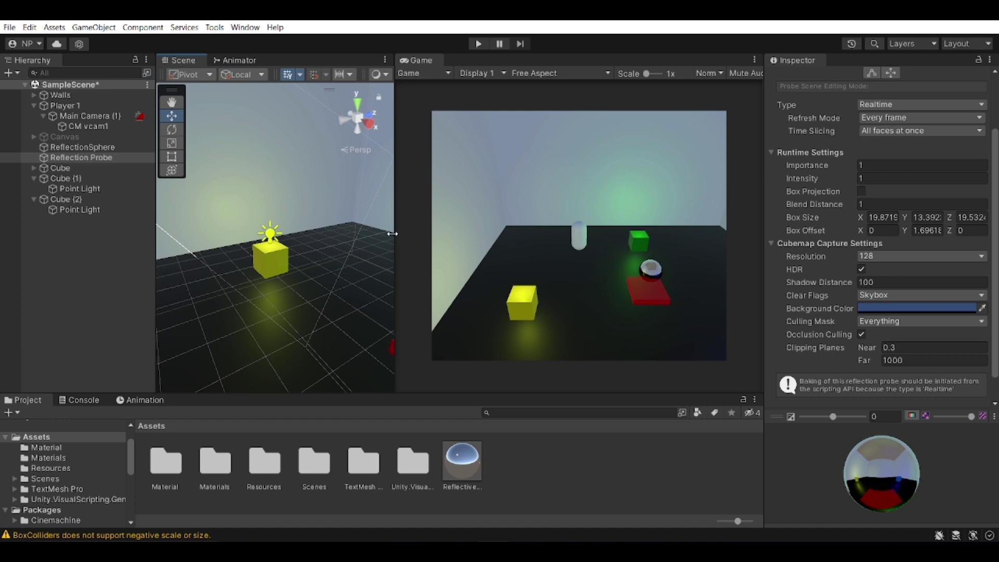
Widen the Scene view and bring the reflective sphere above the red platform into close view.
{"action": "left_click_drag", "start_coordinate": [393, 265], "coordinate": [468, 265]}
{"action": "right_click_drag", "start_coordinate": [325, 268], "coordinate": [172, 214]}
{"action": "key", "text": "w"}
{"action": "key", "text": "d"}
Duplicate the ReflectionSphere object and move the copy off the red platform, beside the original.
{"action": "left_click", "coordinate": [72, 158]}
{"action": "left_click", "coordinate": [83, 150]}
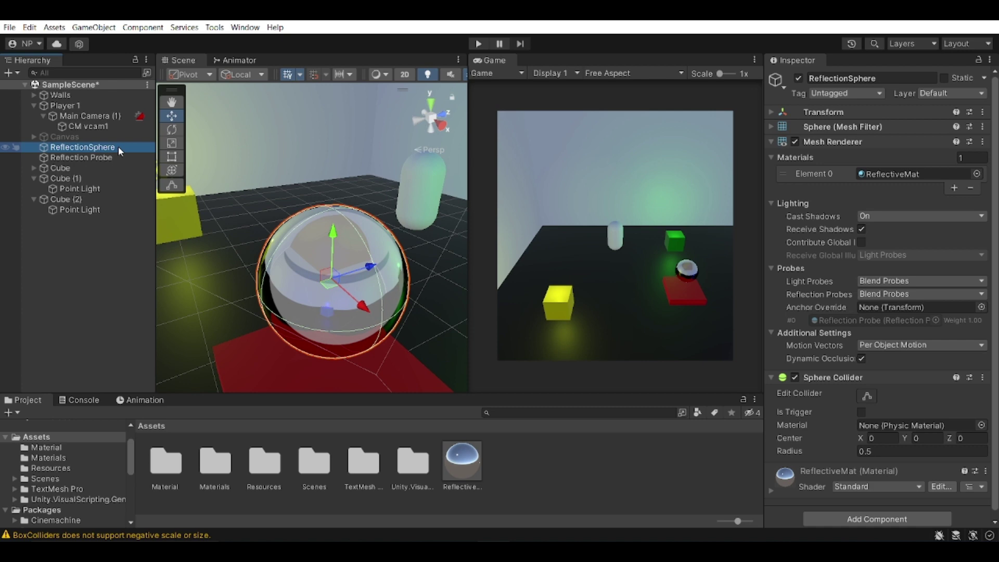
{"action": "key", "text": "Up"}
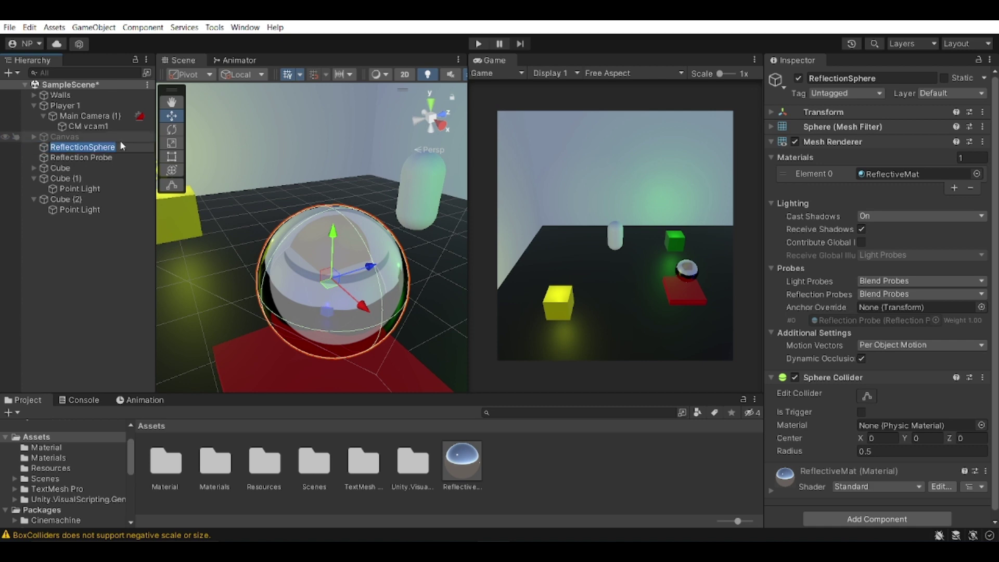
{"action": "left_click", "coordinate": [112, 146]}
{"action": "right_click", "coordinate": [113, 146]}
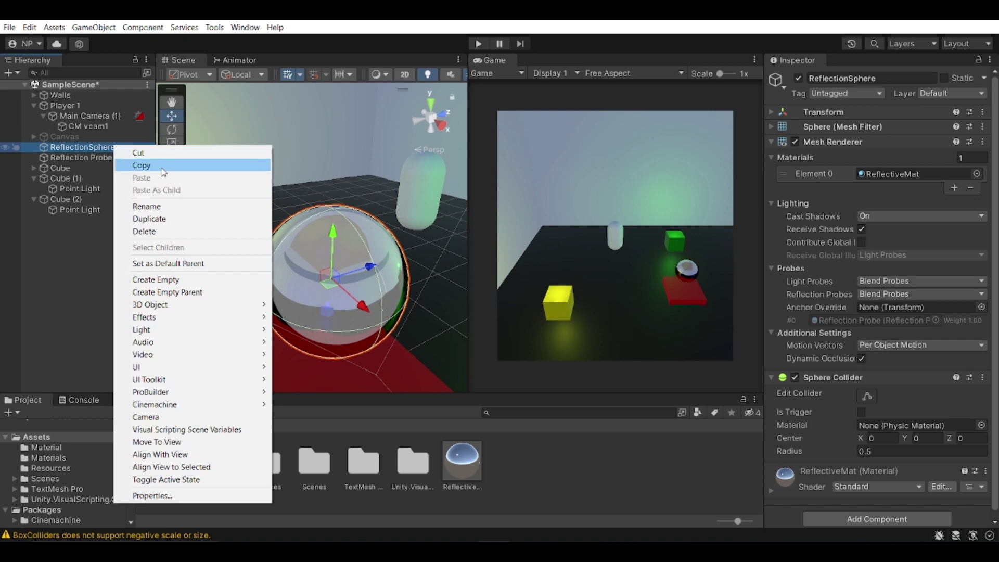
{"action": "left_click", "coordinate": [169, 219]}
{"action": "right_click_drag", "start_coordinate": [238, 229], "coordinate": [245, 231]}
{"action": "left_click_drag", "start_coordinate": [299, 263], "coordinate": [185, 227]}
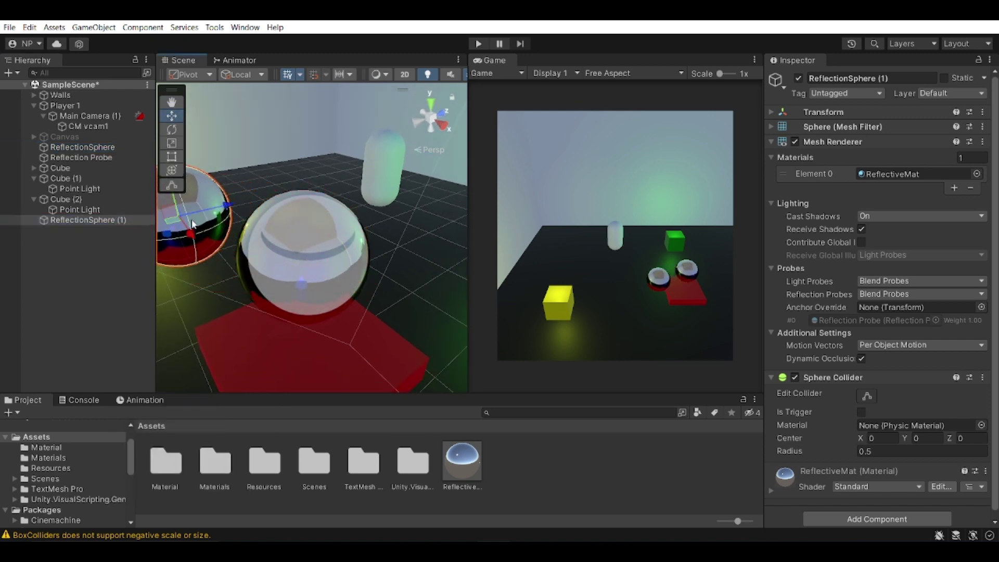
Move the duplicate sphere across the room to a spot near the blue cube.
{"action": "right_click_drag", "start_coordinate": [328, 224], "coordinate": [409, 178]}
{"action": "scroll", "coordinate": [408, 178], "scroll_direction": "up", "scroll_amount": 5}
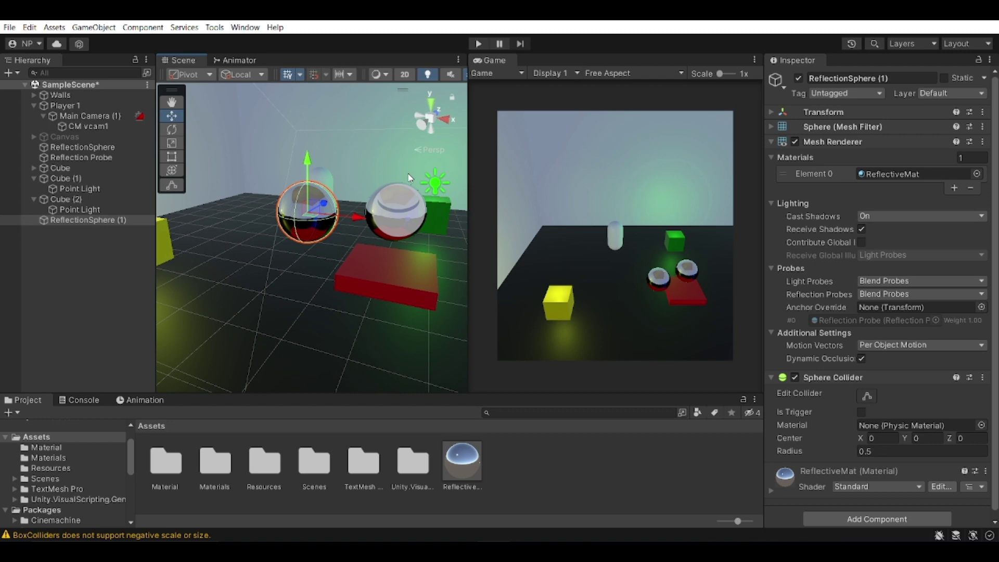
{"action": "left_click_drag", "start_coordinate": [306, 213], "coordinate": [180, 247]}
{"action": "right_click_drag", "start_coordinate": [180, 247], "coordinate": [106, 262]}
{"action": "scroll", "coordinate": [216, 234], "scroll_direction": "down", "scroll_amount": 10}
{"action": "left_click_drag", "start_coordinate": [261, 229], "coordinate": [222, 353]}
Examine the duplicate sphere's reflections up close, and view the room with the original sphere.
{"action": "right_click_drag", "start_coordinate": [271, 317], "coordinate": [360, 334]}
{"action": "key", "text": "w"}
{"action": "key", "text": "a"}
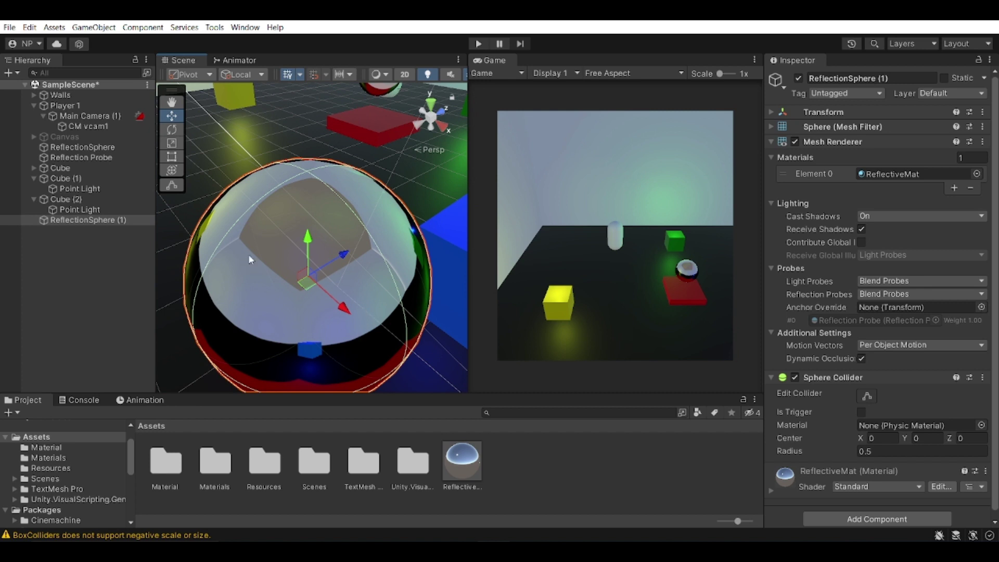
{"action": "left_click_drag", "start_coordinate": [324, 228], "coordinate": [163, 118], "text": "alt"}
{"action": "scroll", "coordinate": [162, 118], "scroll_direction": "down", "scroll_amount": 6}
Run the scene in Play mode and move the capsule player in front of the original sphere.
{"action": "left_click", "coordinate": [478, 43]}
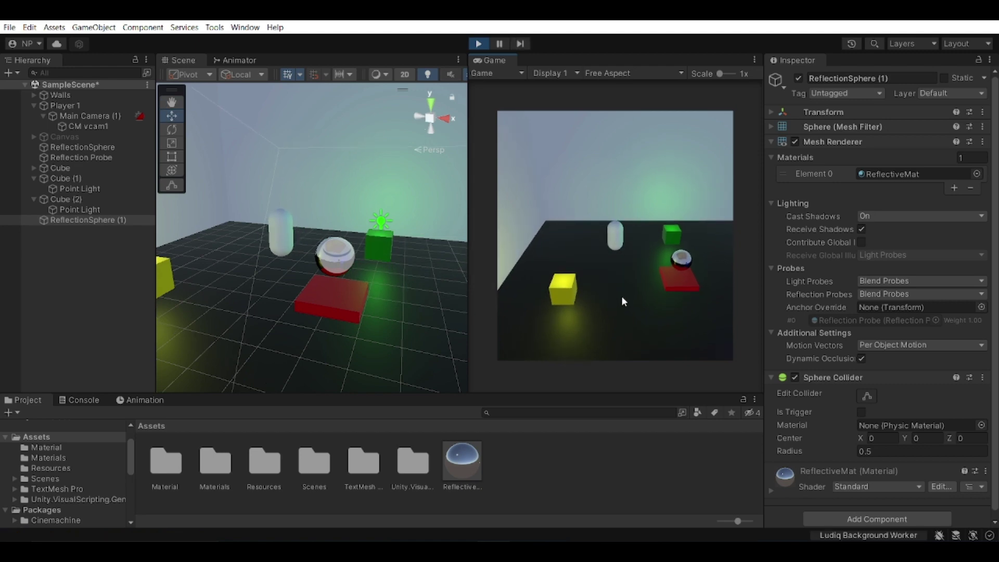
{"action": "key", "text": "d"}
{"action": "key", "text": "s"}
{"action": "key", "text": "d"}
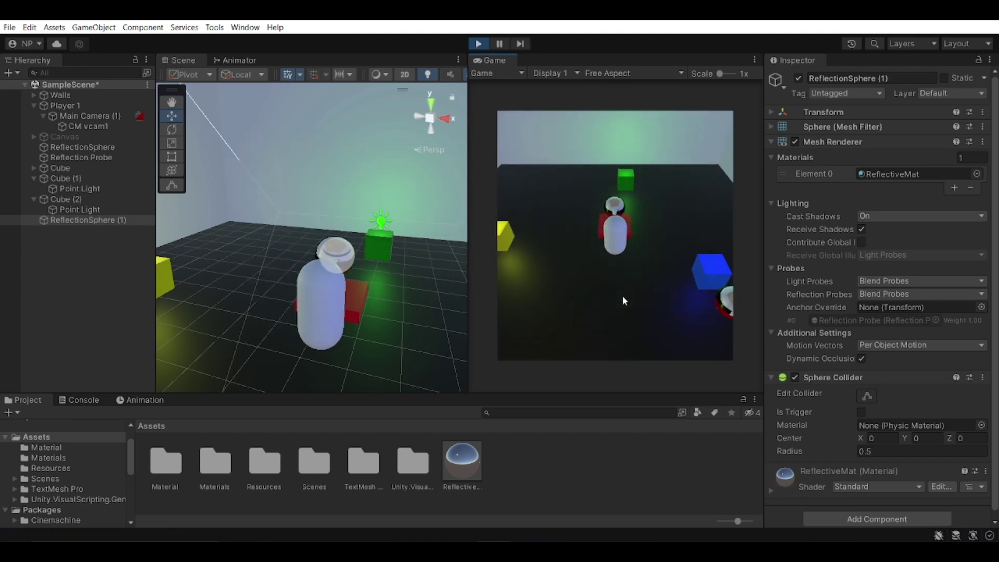
{"action": "key", "text": "d"}
Examine the player's reflection on the duplicate sphere up close and compare it with the player's position beside the original sphere.
{"action": "right_click_drag", "start_coordinate": [438, 255], "coordinate": [444, 376]}
{"action": "key", "text": "w"}
{"action": "key", "text": "a"}
{"action": "key", "text": "w"}
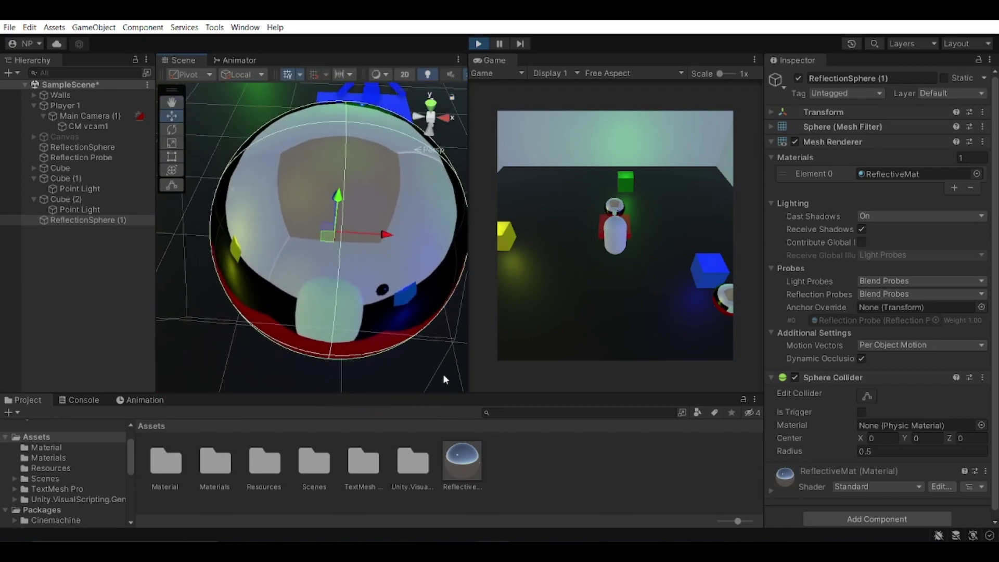
{"action": "right_click_drag", "start_coordinate": [363, 305], "coordinate": [417, 215]}
{"action": "key", "text": "w"}
{"action": "key", "text": "d"}
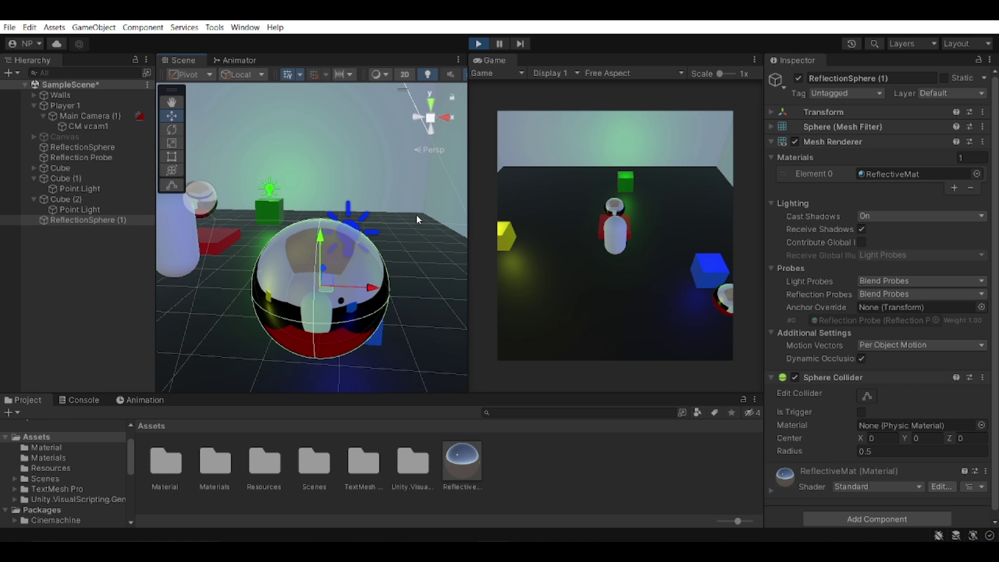
{"action": "right_click_drag", "start_coordinate": [416, 214], "coordinate": [361, 198]}
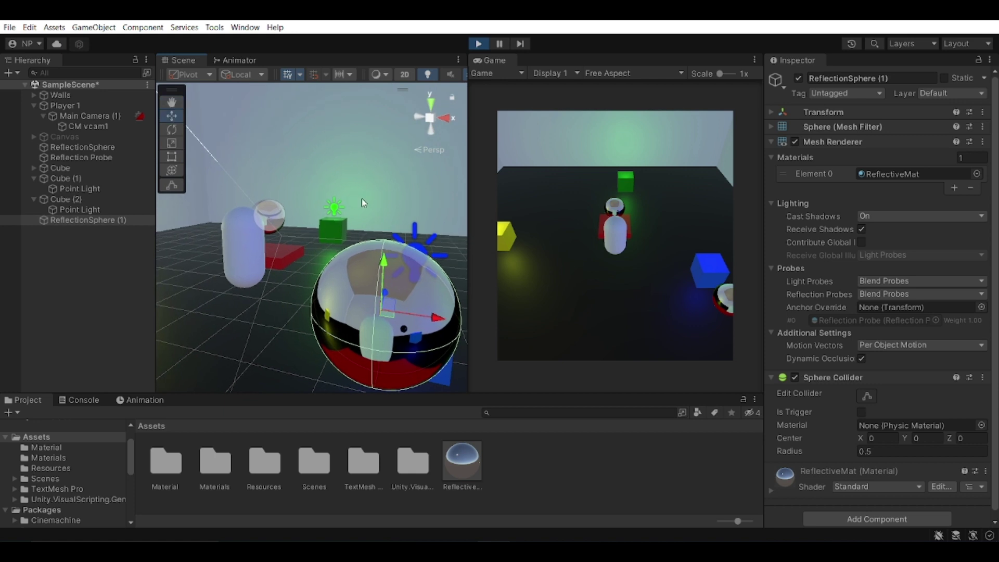
{"action": "right_click_drag", "start_coordinate": [362, 198], "coordinate": [345, 217]}
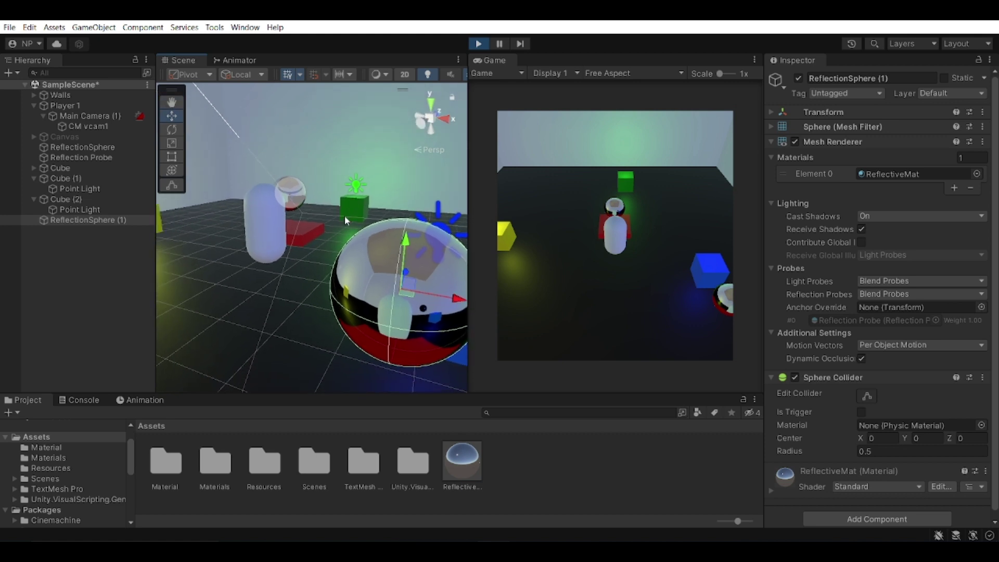